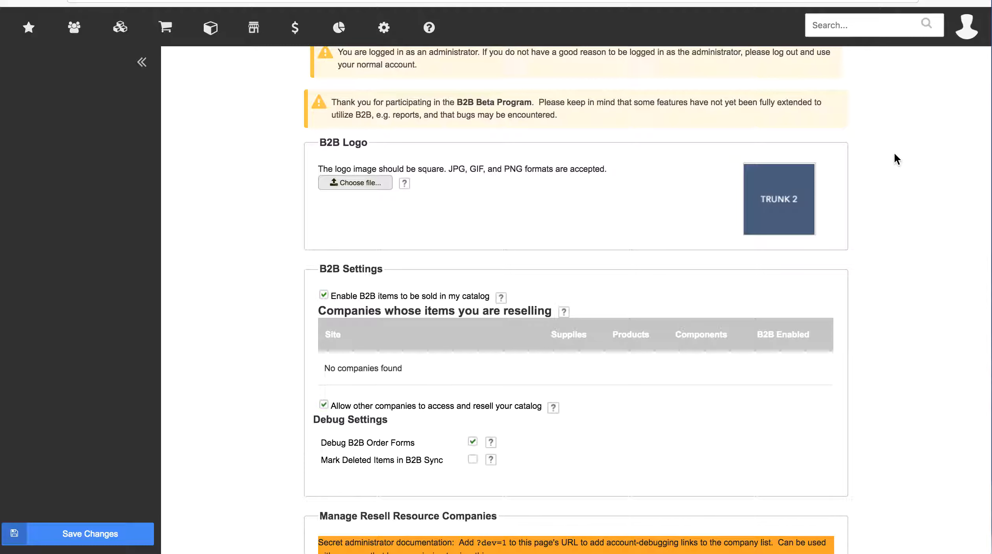
Open B2B Settings from the gear menu's E-Commerce section
{"action": "left_click", "coordinate": [384, 28]}
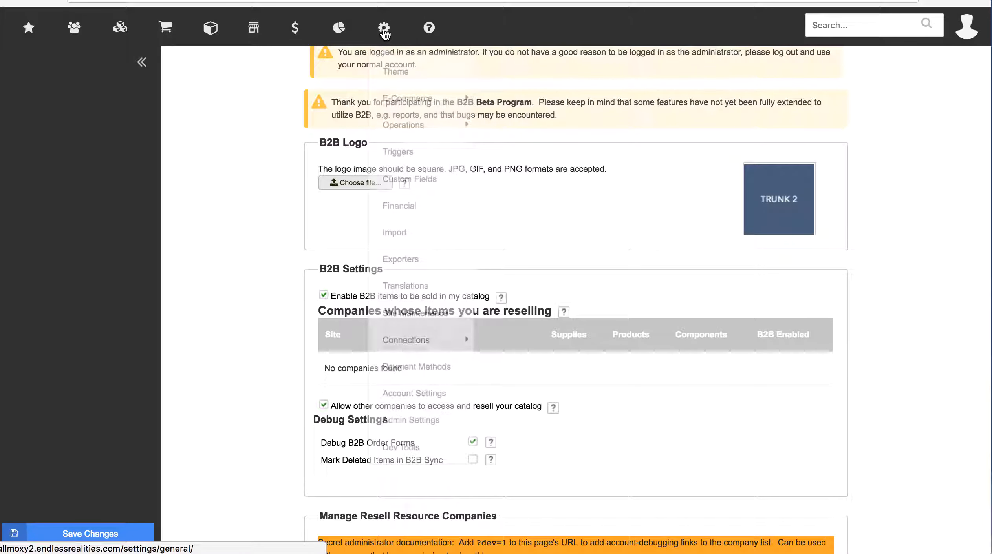
{"action": "mouse_move", "coordinate": [395, 102]}
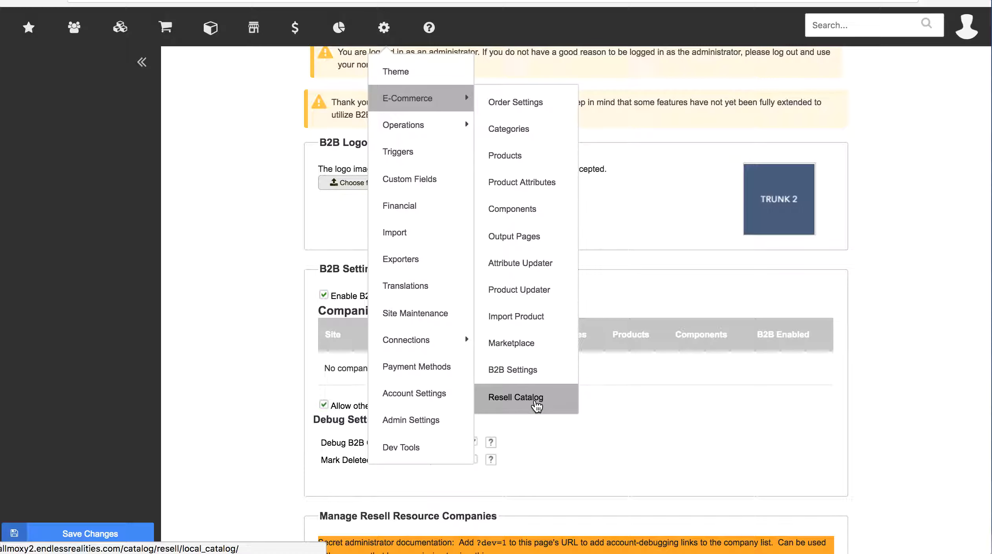
{"action": "left_click", "coordinate": [531, 375]}
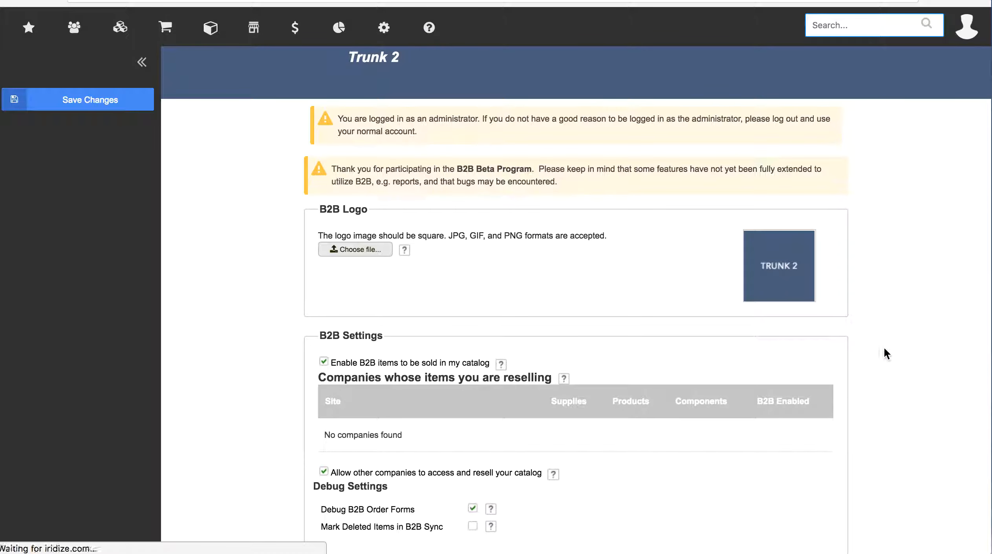
{"action": "scroll", "coordinate": [906, 349], "scroll_direction": "down", "scroll_amount": 5}
{"action": "scroll", "coordinate": [905, 350], "scroll_direction": "down", "scroll_amount": 1}
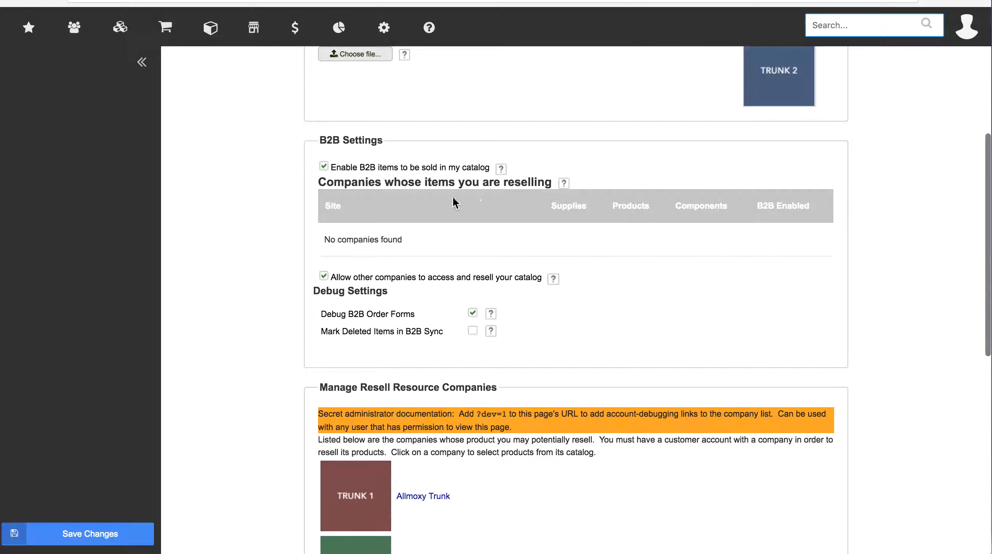
Turn 'Enable B2B items to be sold in my catalog' off and back on
{"action": "left_click", "coordinate": [324, 167]}
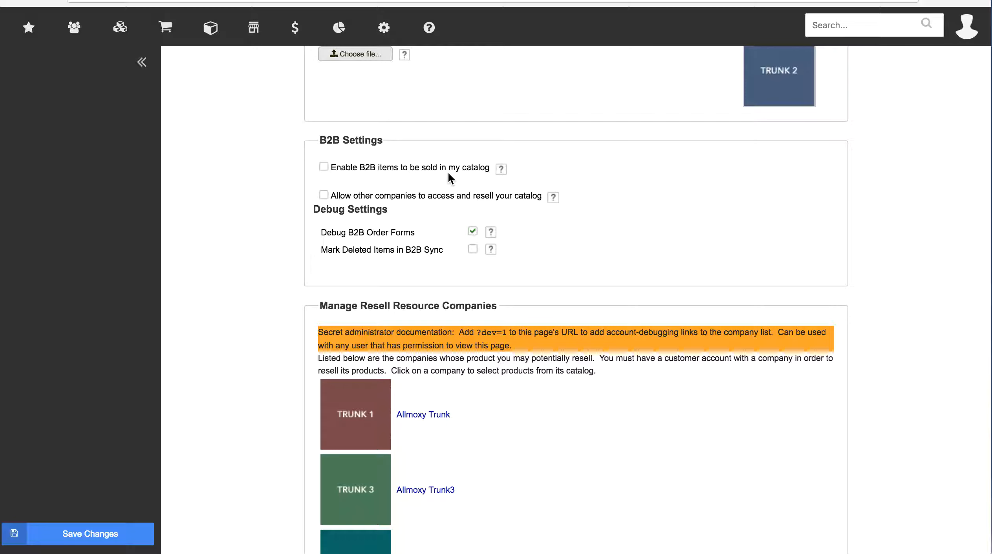
{"action": "left_click", "coordinate": [323, 164]}
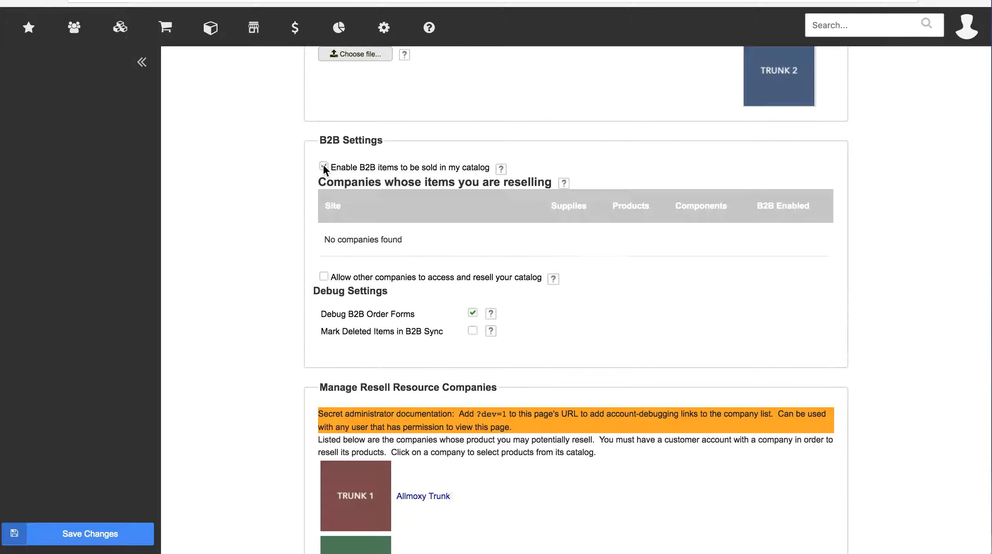
{"action": "scroll", "coordinate": [300, 195], "scroll_direction": "down", "scroll_amount": 3}
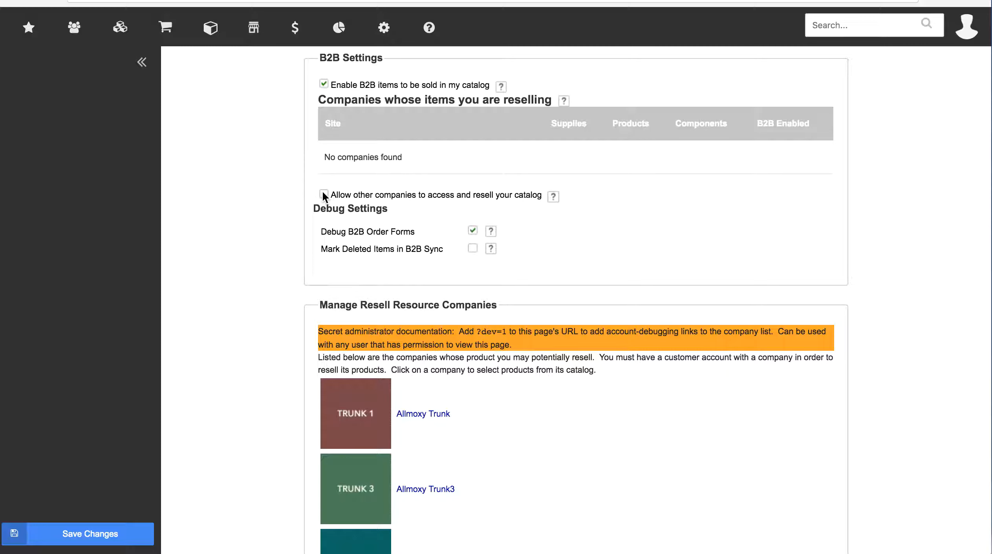
{"action": "left_click", "coordinate": [376, 159]}
Check 'Allow other companies to access and resell your catalog'
{"action": "scroll", "coordinate": [255, 225], "scroll_direction": "down", "scroll_amount": 3}
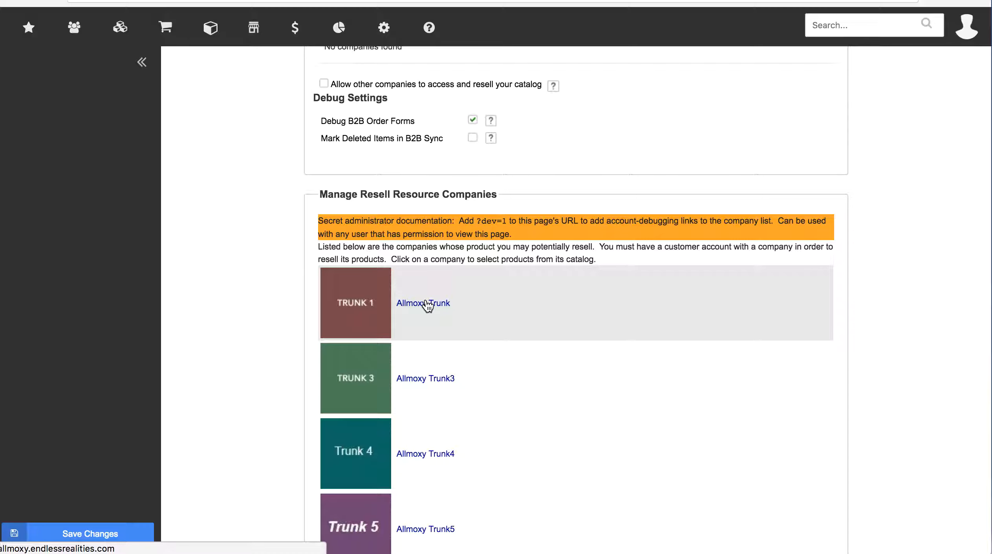
{"action": "scroll", "coordinate": [503, 325], "scroll_direction": "down", "scroll_amount": 3}
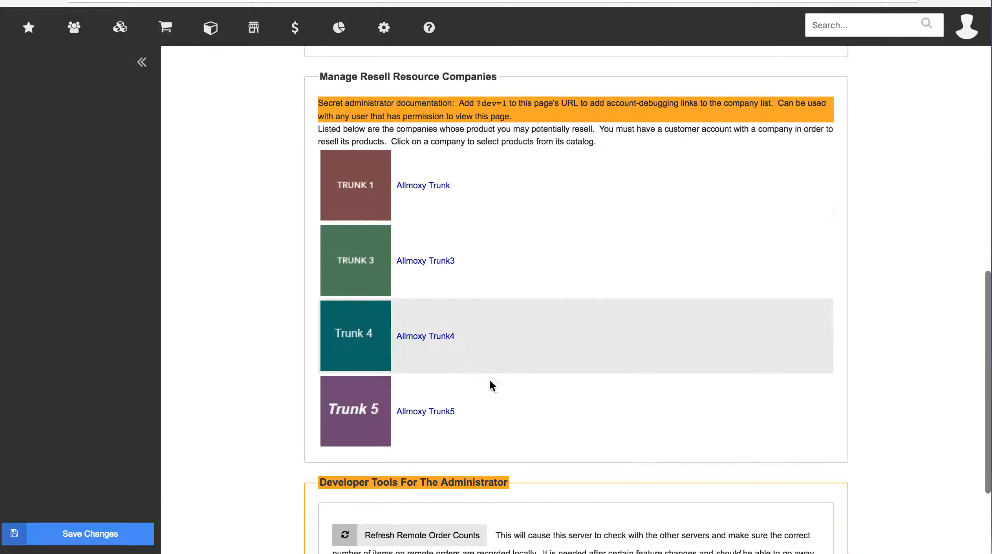
{"action": "scroll", "coordinate": [516, 200], "scroll_direction": "up", "scroll_amount": 4}
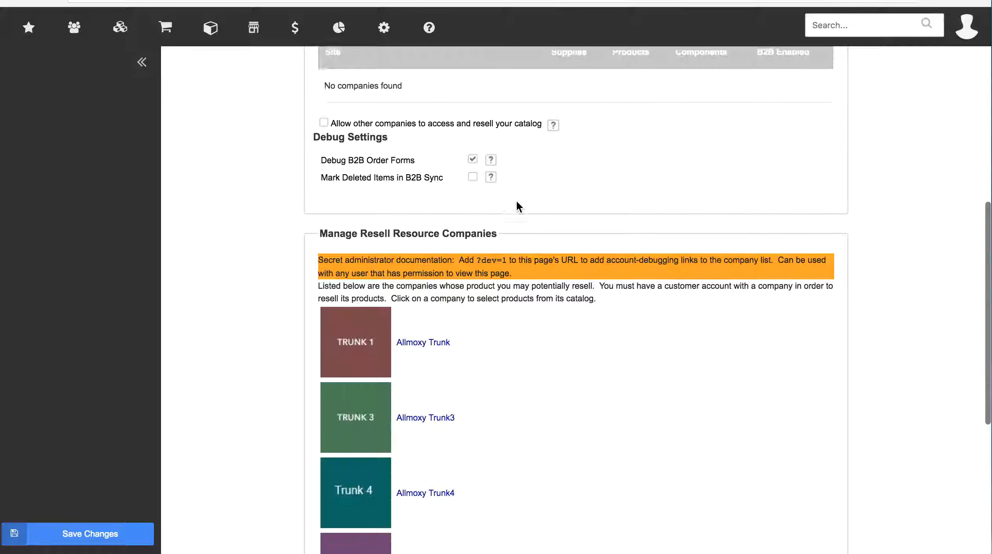
{"action": "scroll", "coordinate": [516, 200], "scroll_direction": "up", "scroll_amount": 1}
{"action": "left_click", "coordinate": [324, 145]}
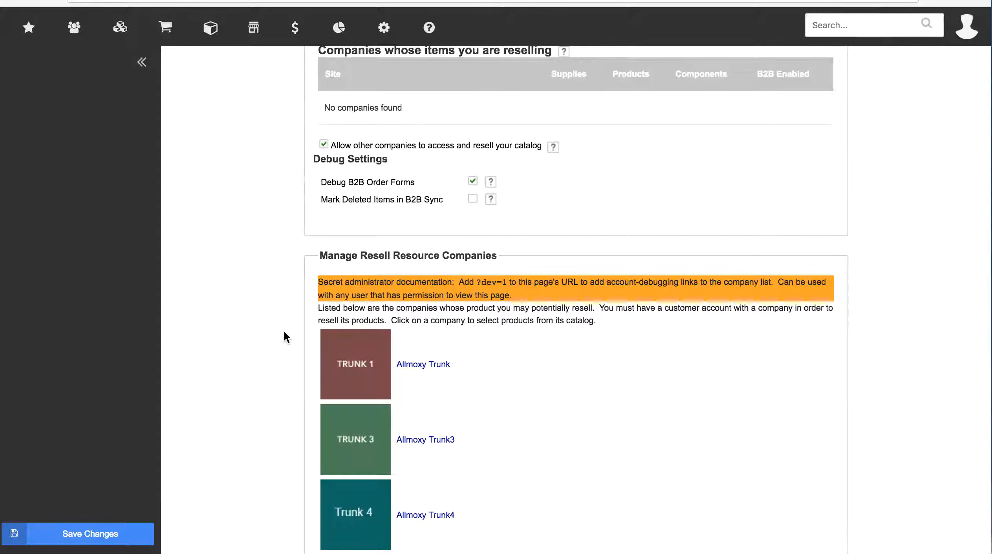
Try opening Allmoxy Trunk, dismiss the connection error, and view resold companies Trunk2–Trunk5
{"action": "scroll", "coordinate": [283, 330], "scroll_direction": "down", "scroll_amount": 5}
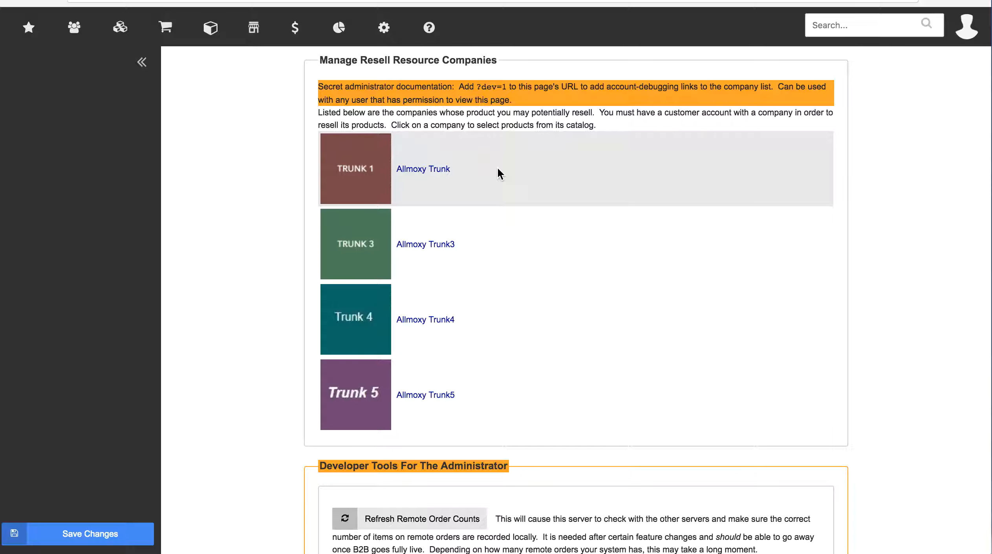
{"action": "left_click", "coordinate": [446, 172]}
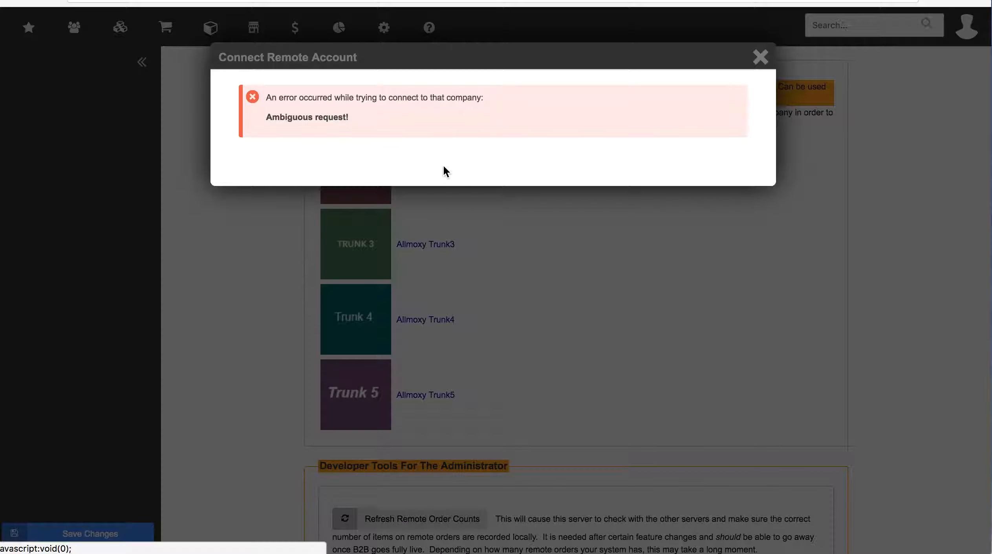
{"action": "left_click", "coordinate": [758, 59]}
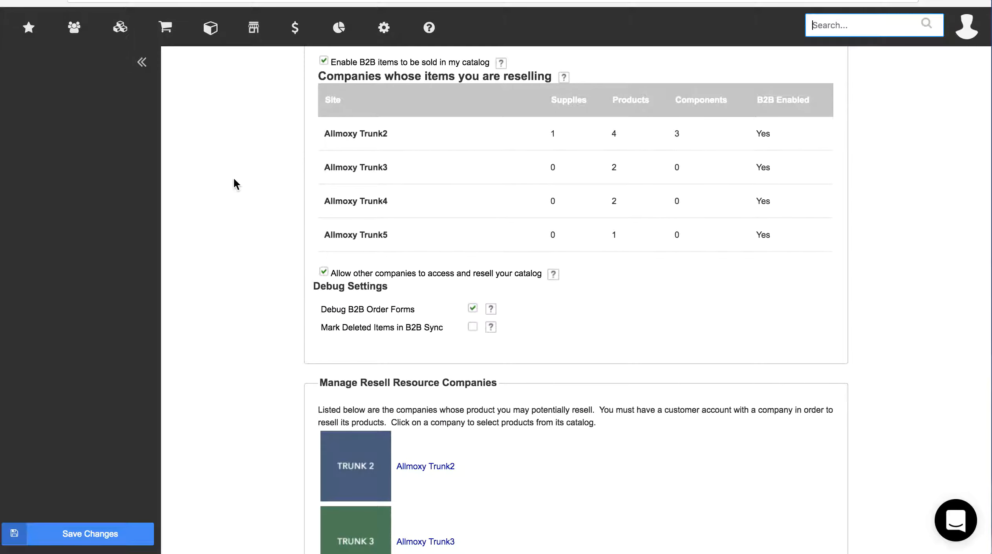
{"action": "scroll", "coordinate": [273, 231], "scroll_direction": "down", "scroll_amount": 3}
{"action": "scroll", "coordinate": [273, 231], "scroll_direction": "up", "scroll_amount": 7}
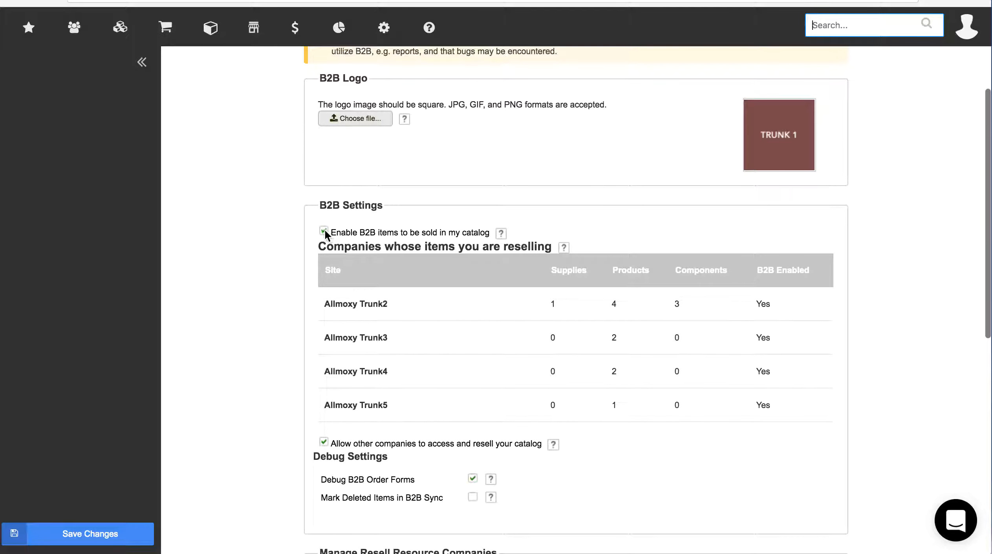
{"action": "scroll", "coordinate": [296, 306], "scroll_direction": "down", "scroll_amount": 3}
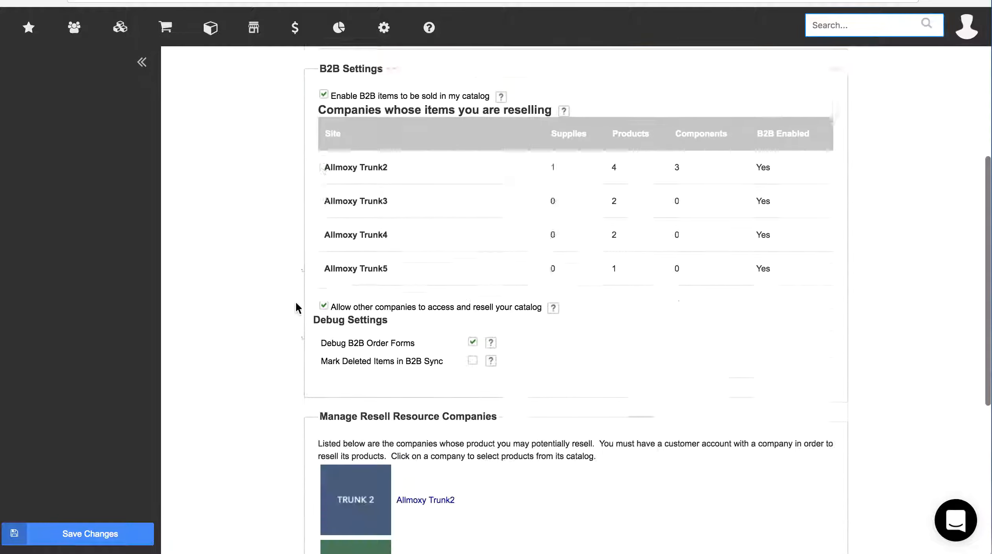
{"action": "scroll", "coordinate": [296, 308], "scroll_direction": "down", "scroll_amount": 5}
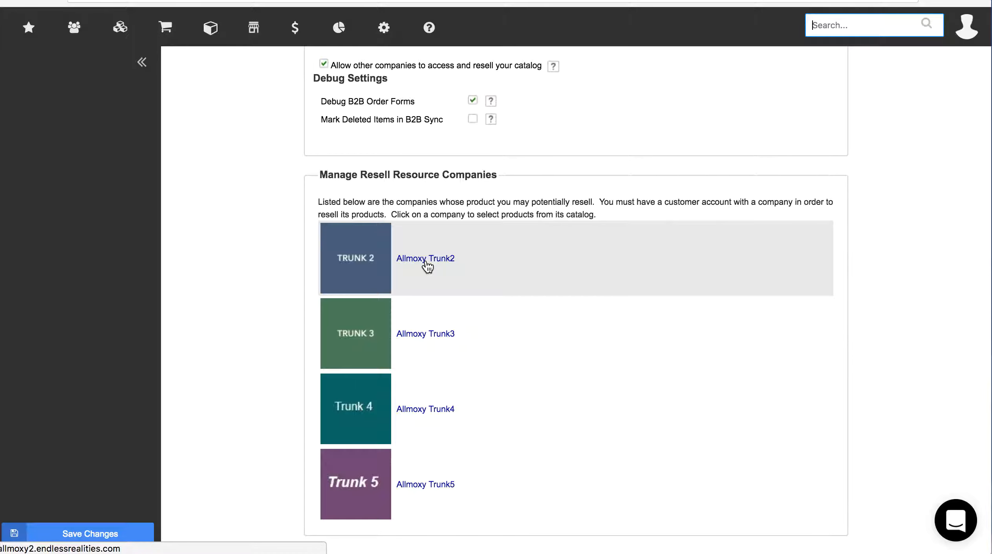
{"action": "left_click", "coordinate": [428, 259]}
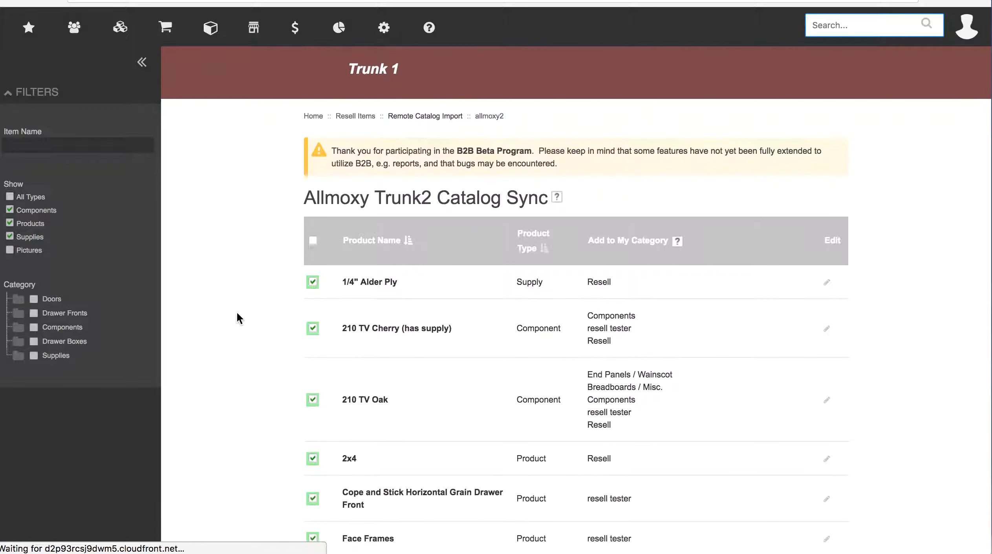
{"action": "scroll", "coordinate": [236, 312], "scroll_direction": "down", "scroll_amount": 5}
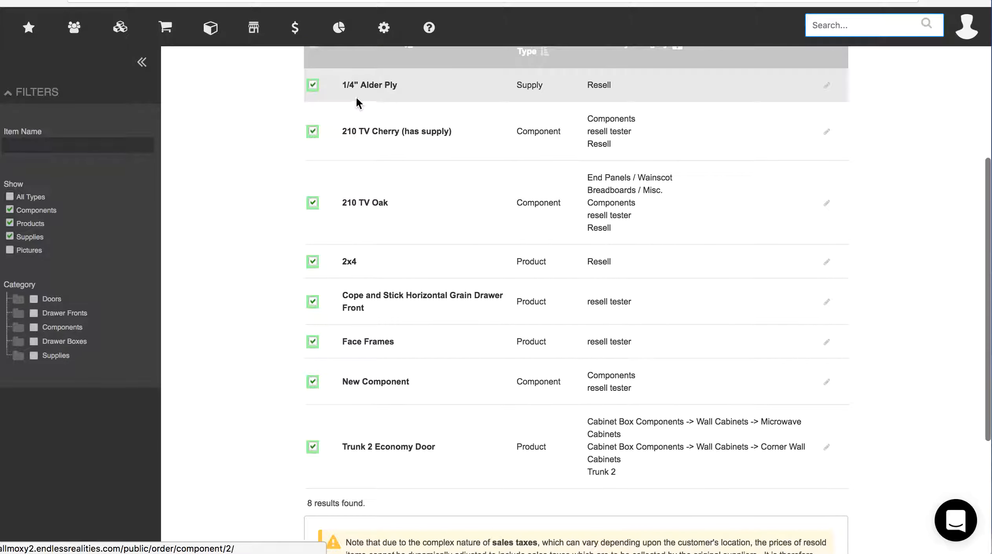
{"action": "scroll", "coordinate": [246, 141], "scroll_direction": "up", "scroll_amount": 2}
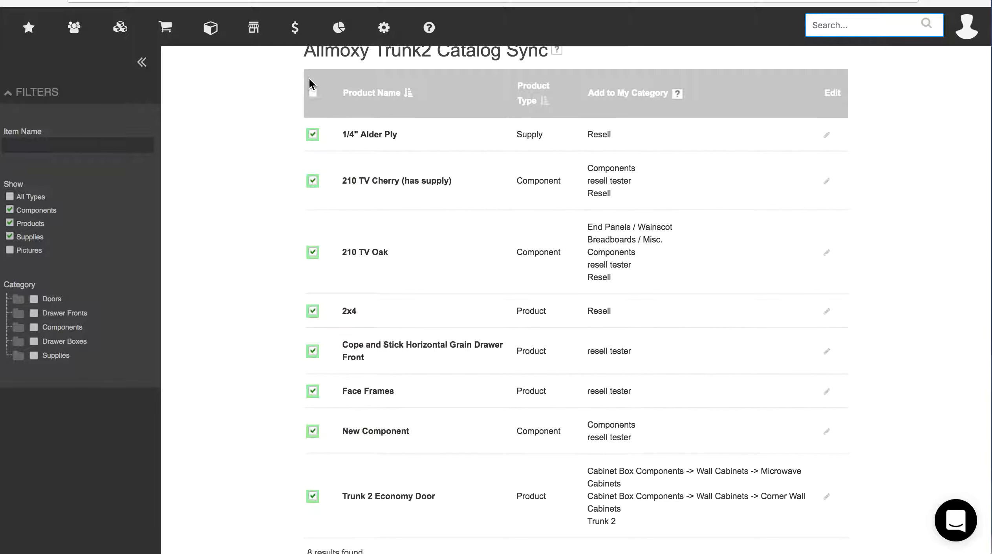
{"action": "left_click", "coordinate": [313, 135]}
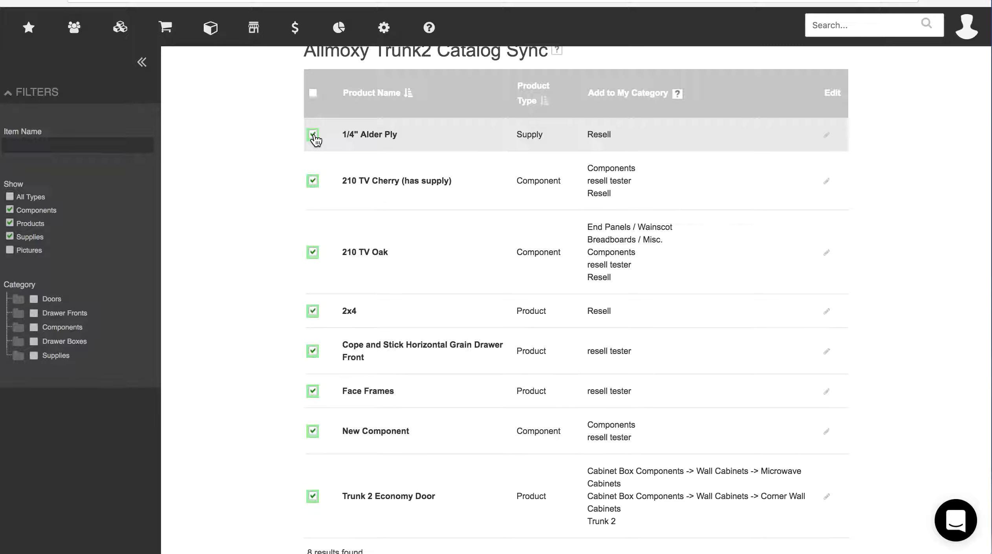
{"action": "left_click", "coordinate": [312, 136]}
{"action": "left_click", "coordinate": [825, 135]}
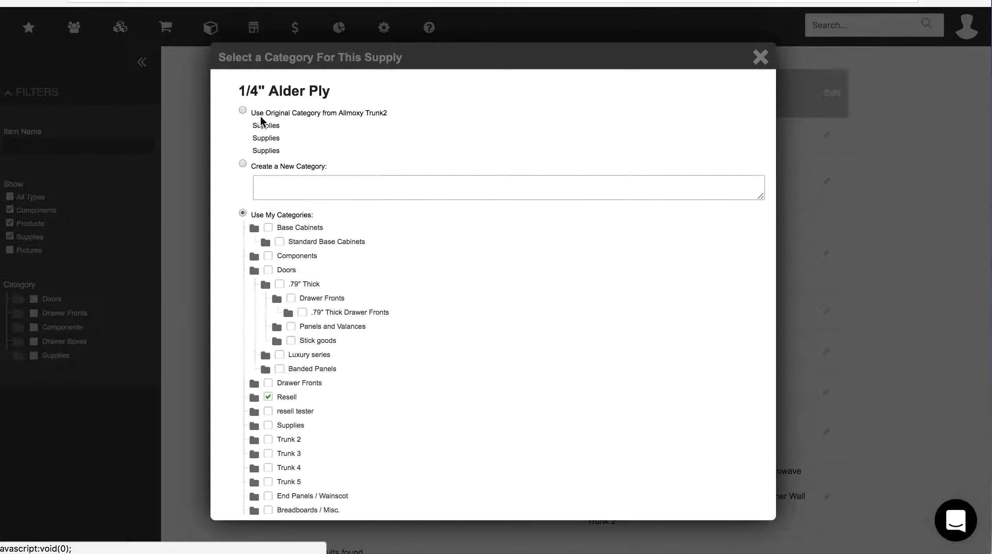
{"action": "left_click", "coordinate": [243, 110]}
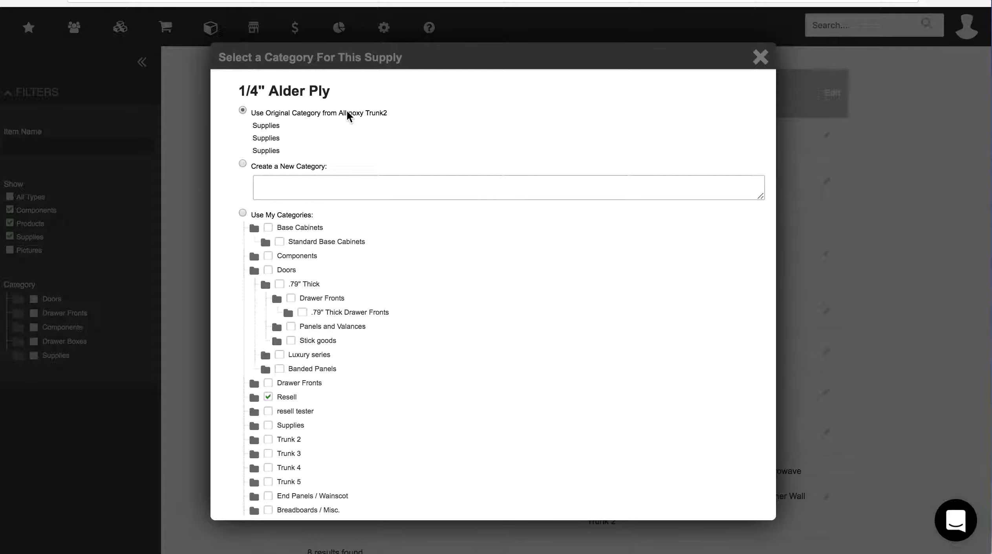
{"action": "left_click", "coordinate": [242, 164]}
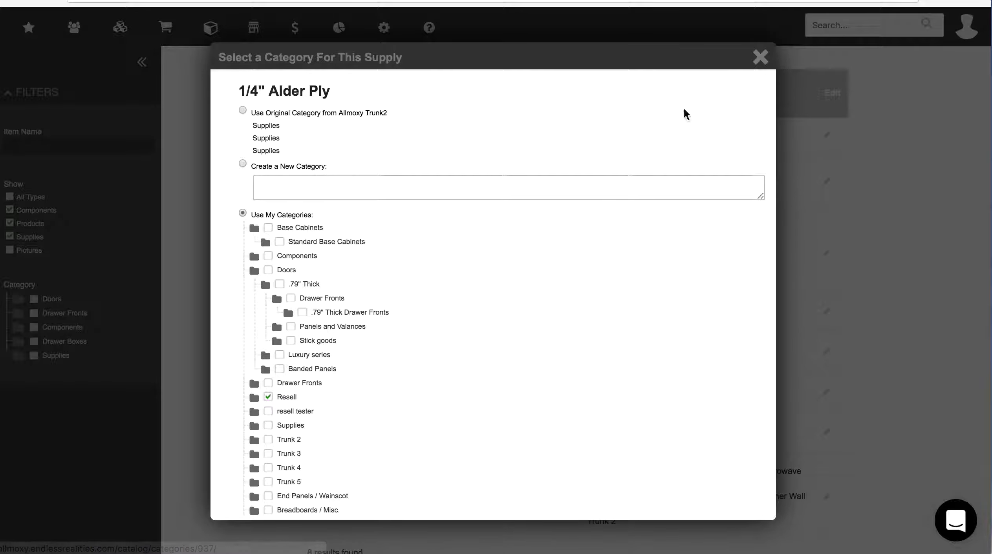
{"action": "left_click", "coordinate": [761, 57]}
Select the Price Adjustment % field to start entering a percentage adjustment
{"action": "scroll", "coordinate": [569, 309], "scroll_direction": "down", "scroll_amount": 5}
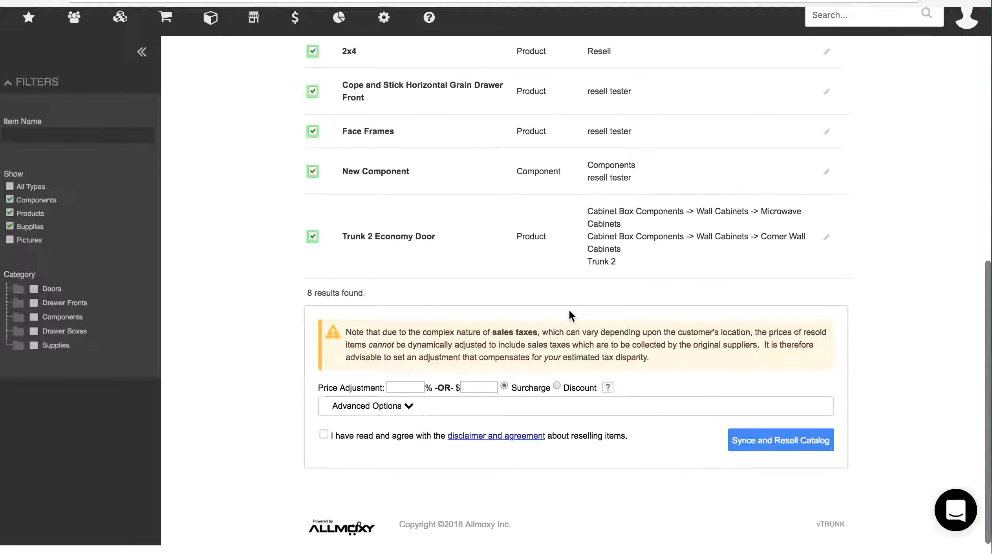
{"action": "left_click", "coordinate": [415, 392]}
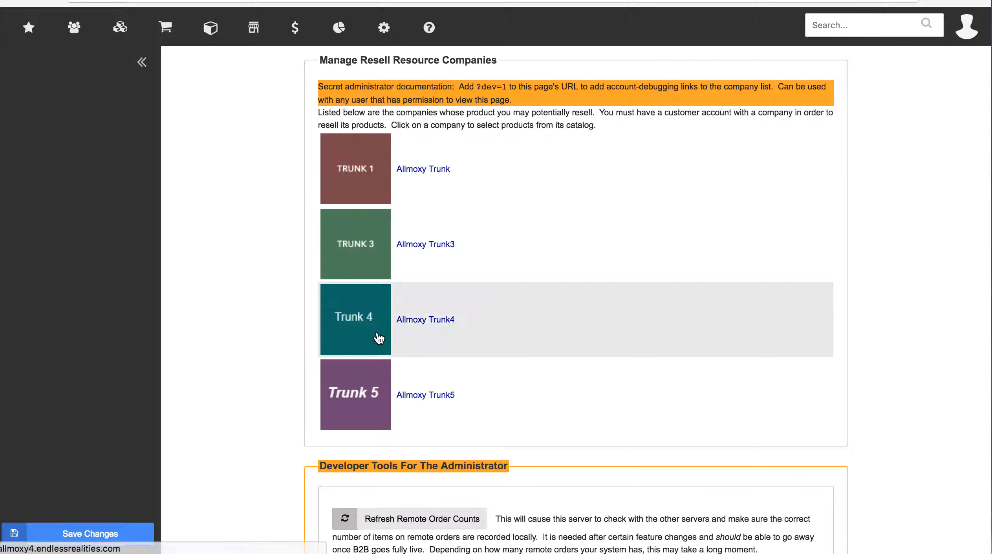
{"action": "scroll", "coordinate": [459, 229], "scroll_direction": "up", "scroll_amount": 6}
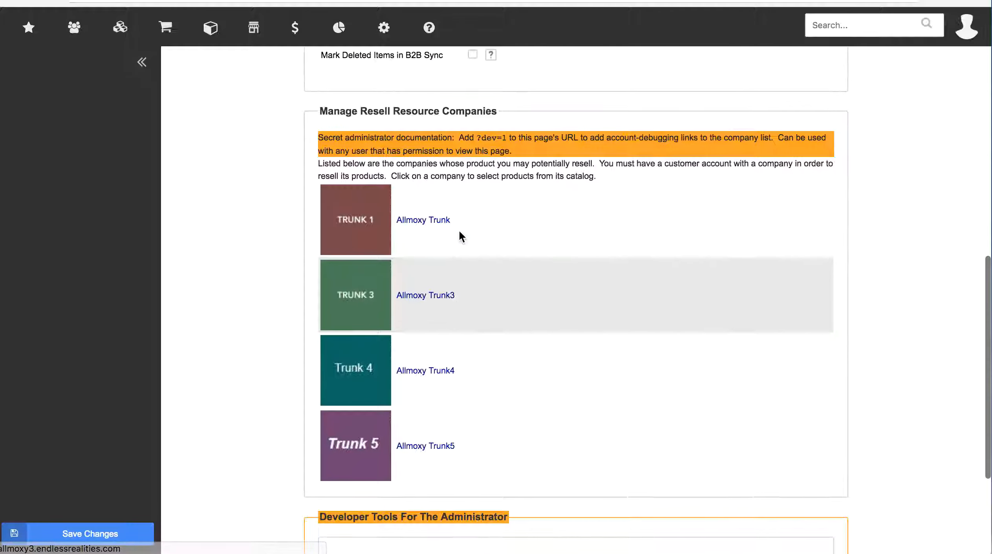
{"action": "scroll", "coordinate": [459, 229], "scroll_direction": "up", "scroll_amount": 5}
{"action": "scroll", "coordinate": [459, 229], "scroll_direction": "down", "scroll_amount": 1}
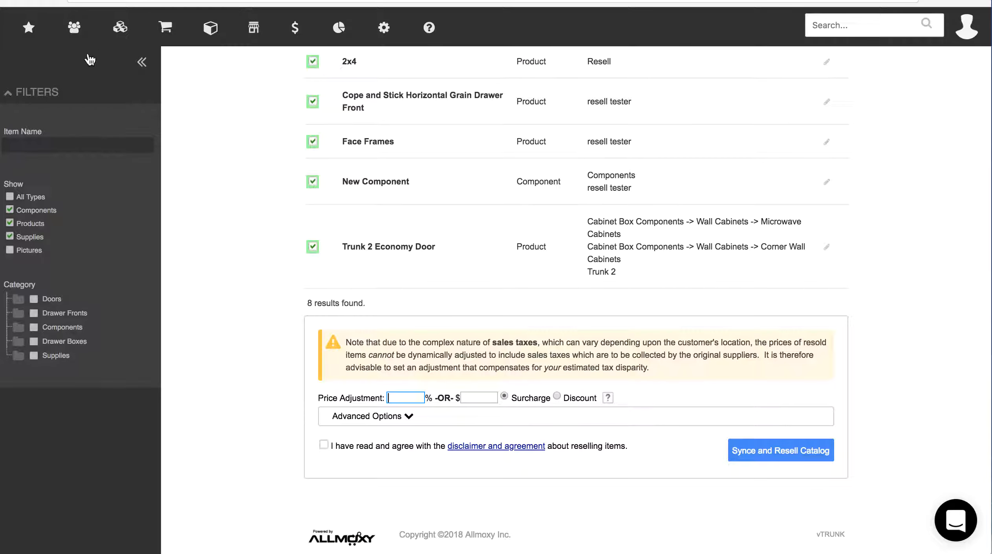
Go back to B2B Settings and view each company's supply, product and component counts
{"action": "left_click", "coordinate": [15, 1]}
{"action": "scroll", "coordinate": [259, 356], "scroll_direction": "down", "scroll_amount": 3}
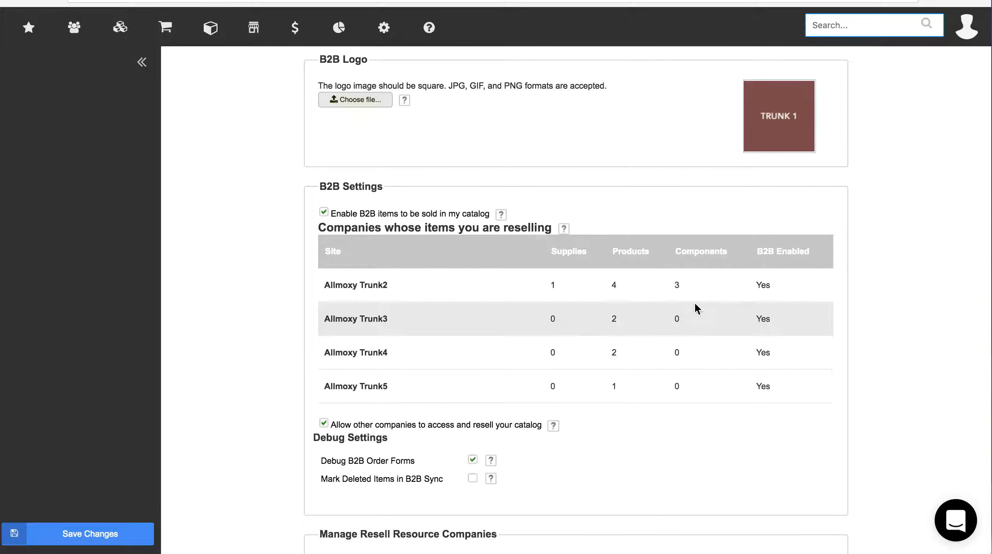
{"action": "scroll", "coordinate": [844, 347], "scroll_direction": "down", "scroll_amount": 3}
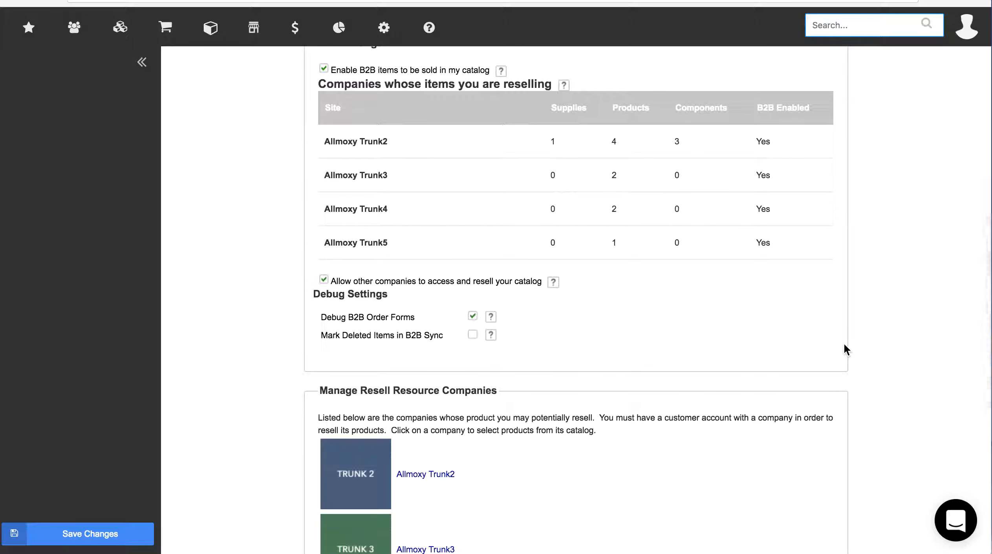
{"action": "scroll", "coordinate": [846, 349], "scroll_direction": "up", "scroll_amount": 1}
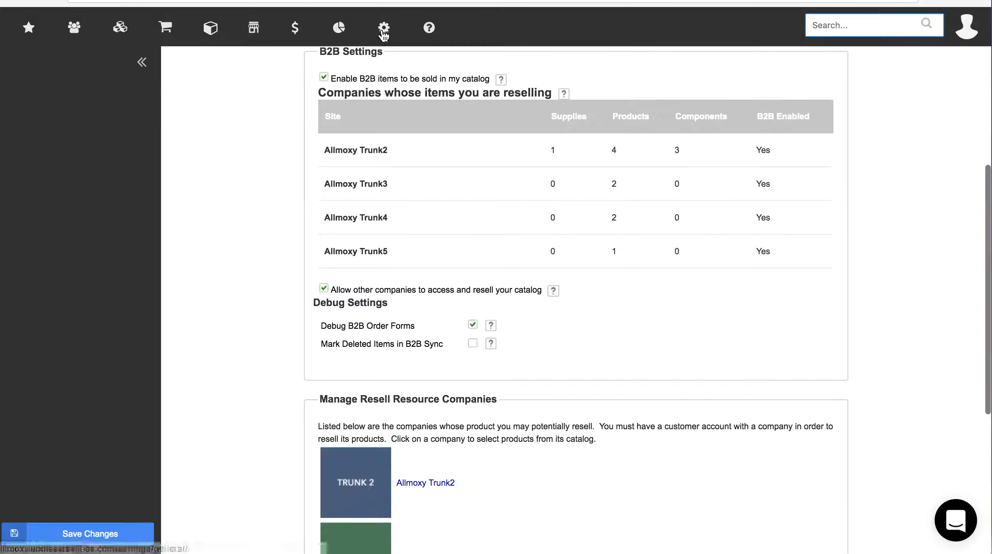
Open the 1/4" Alder Ply item from My Resell Catalog
{"action": "mouse_move", "coordinate": [383, 28]}
{"action": "mouse_move", "coordinate": [456, 99]}
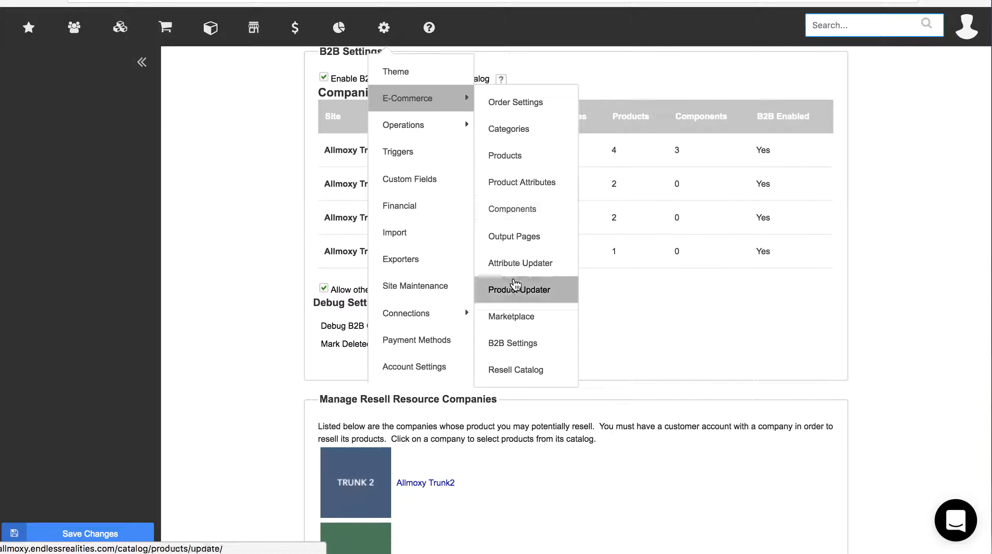
{"action": "left_click", "coordinate": [553, 371]}
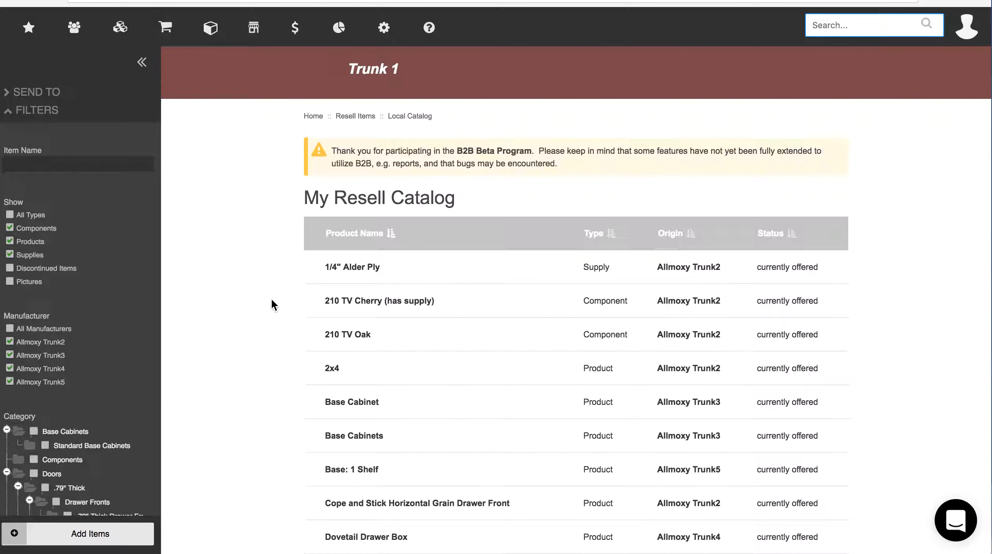
{"action": "left_click", "coordinate": [346, 275]}
Check the 10.0000% surcharge for all companies on its Pricing, then return to Attributes
{"action": "scroll", "coordinate": [291, 274], "scroll_direction": "down", "scroll_amount": 5}
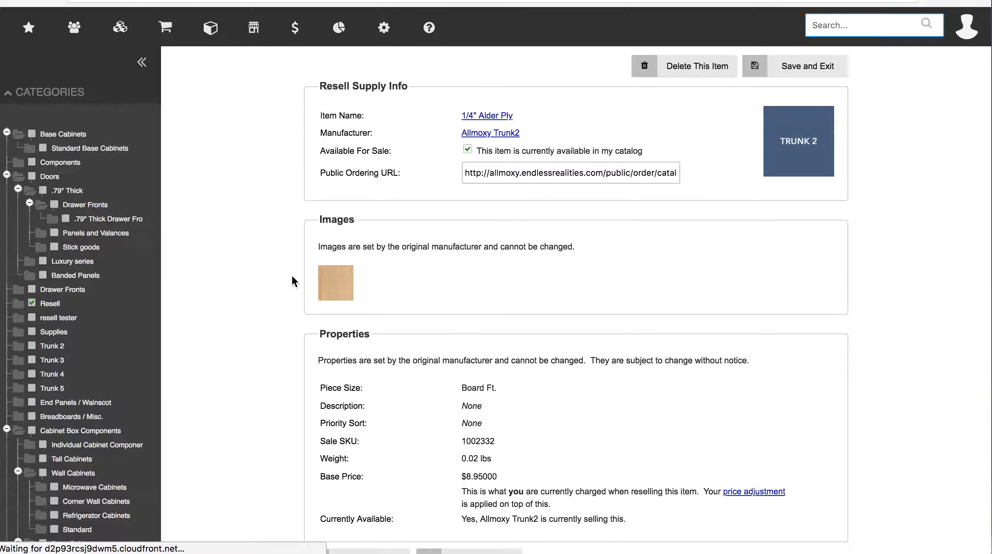
{"action": "scroll", "coordinate": [292, 274], "scroll_direction": "down", "scroll_amount": 3}
{"action": "scroll", "coordinate": [292, 275], "scroll_direction": "up", "scroll_amount": 8}
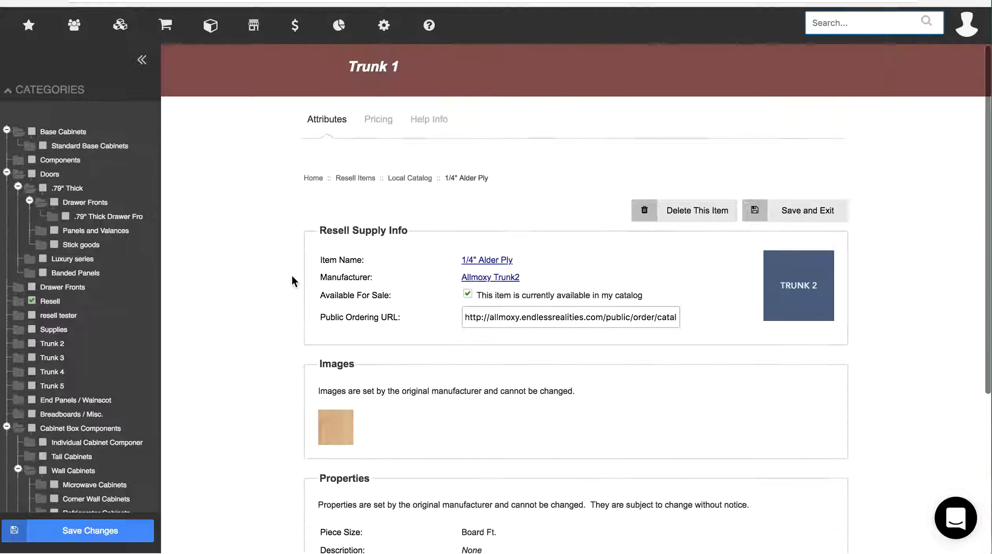
{"action": "left_click", "coordinate": [377, 123]}
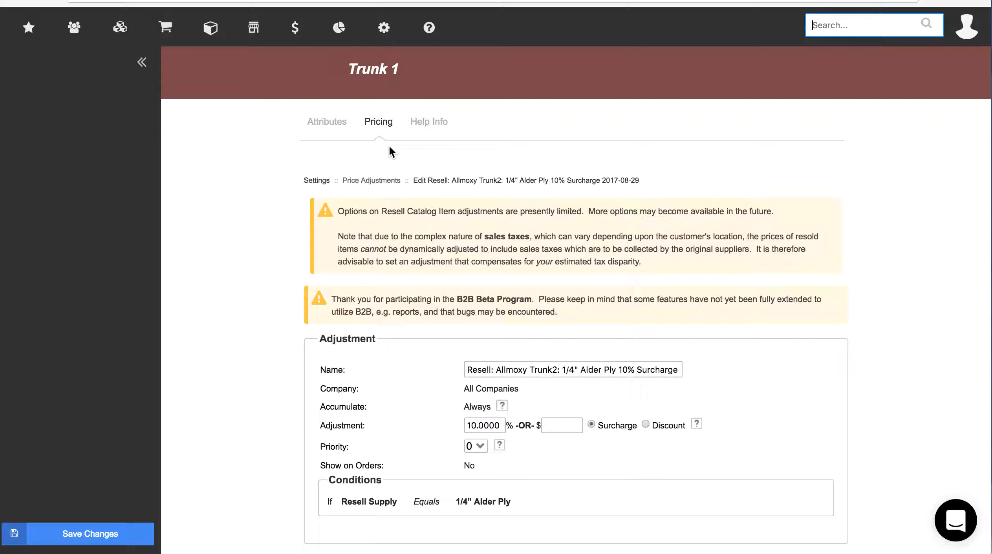
{"action": "left_click", "coordinate": [328, 122]}
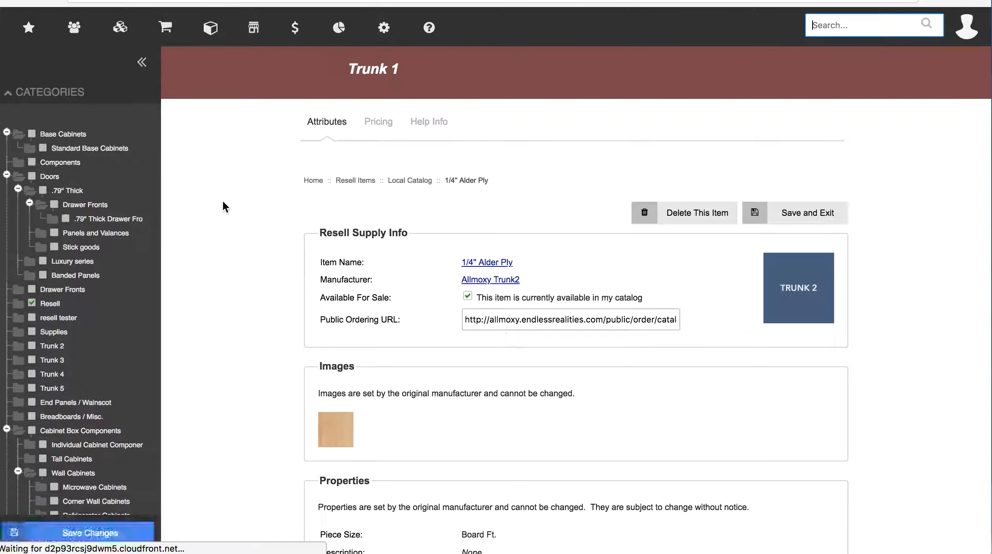